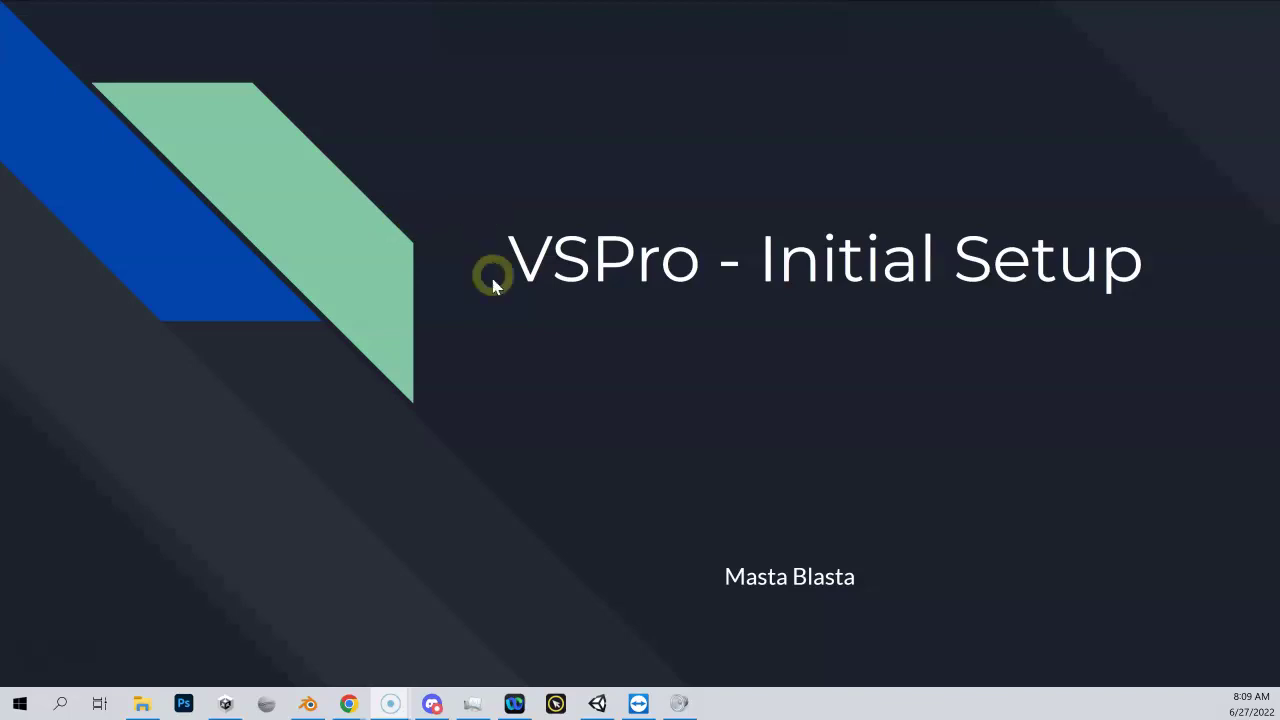
Select the VegetationSystemPro object under VegetationStudioPro in the Hierarchy
click(598, 703)
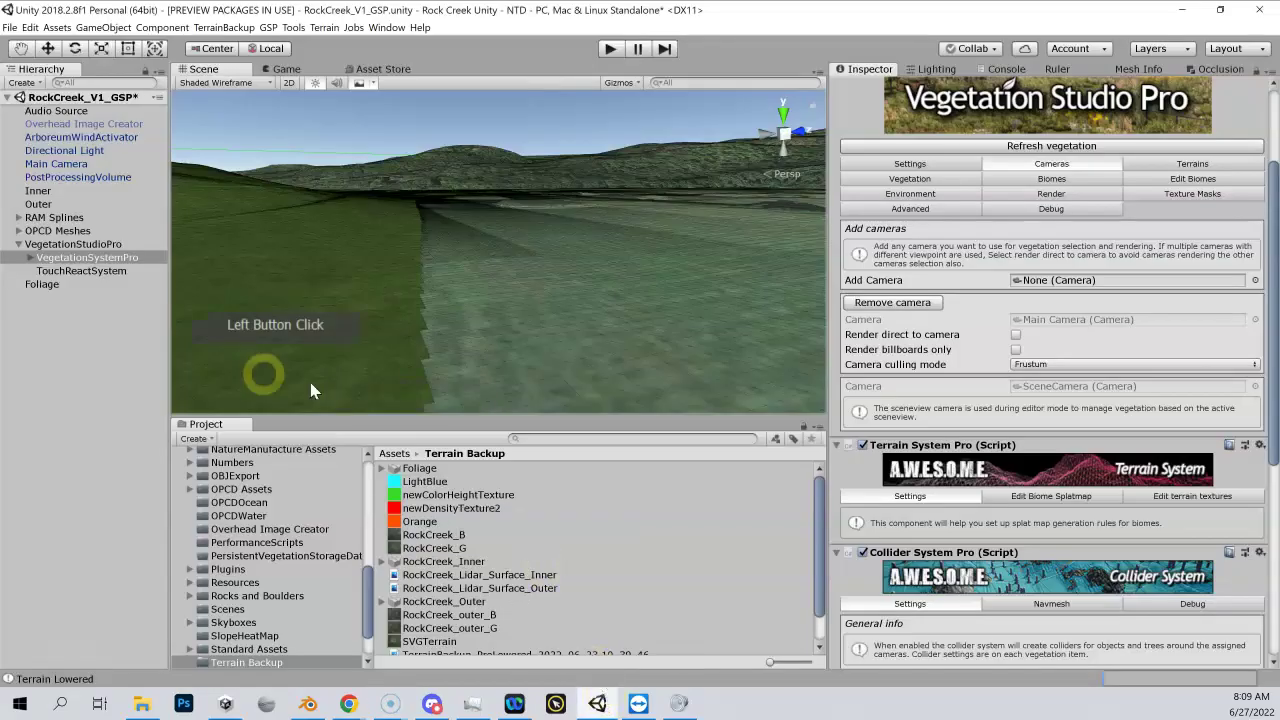
click(84, 246)
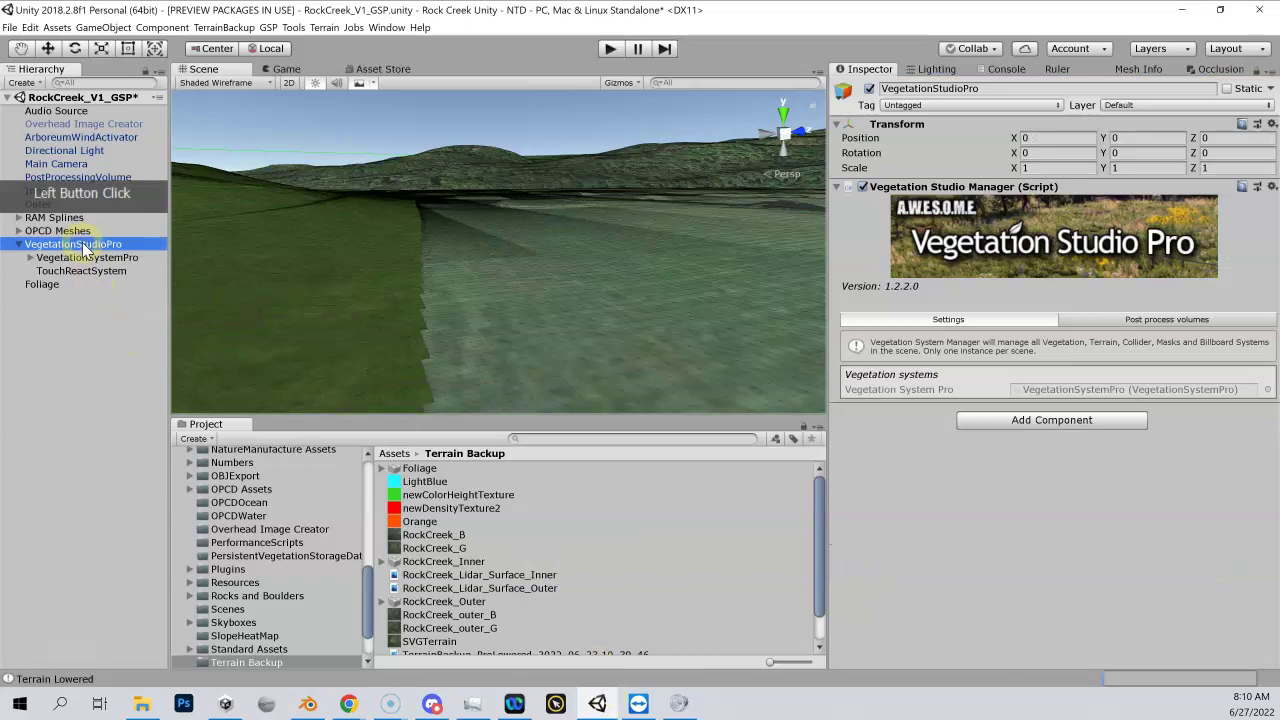
click(23, 249)
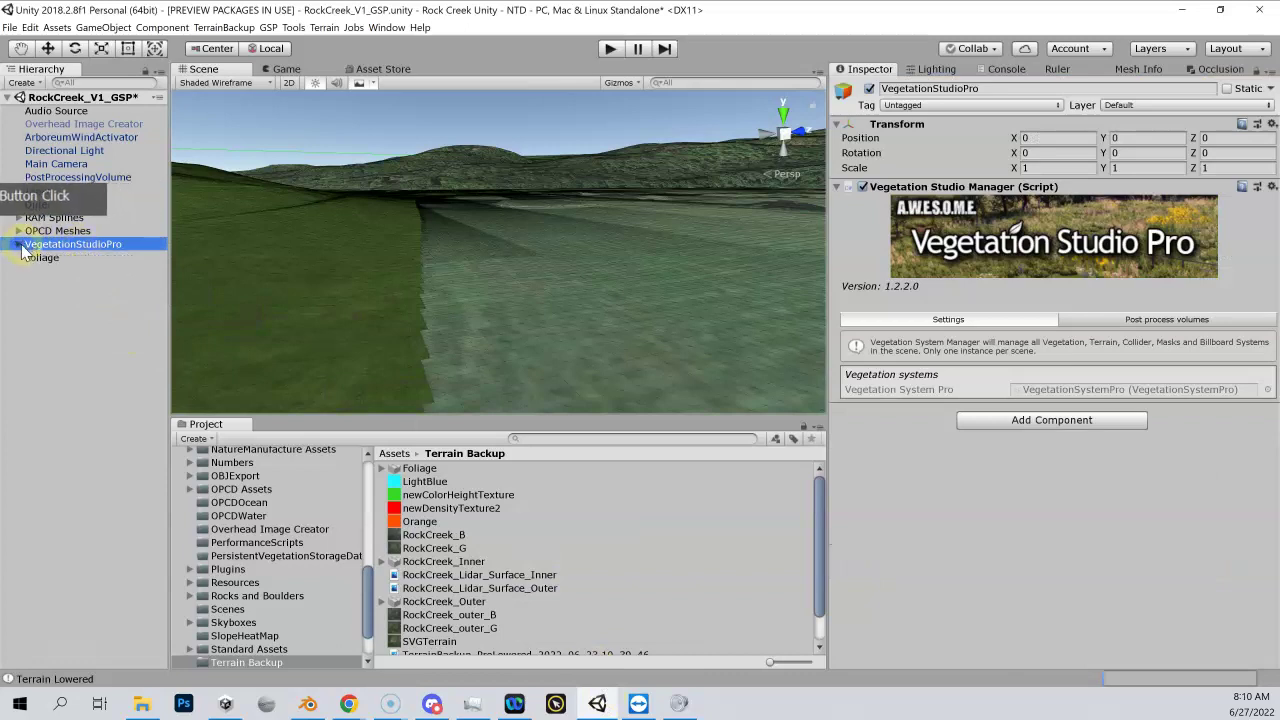
click(23, 249)
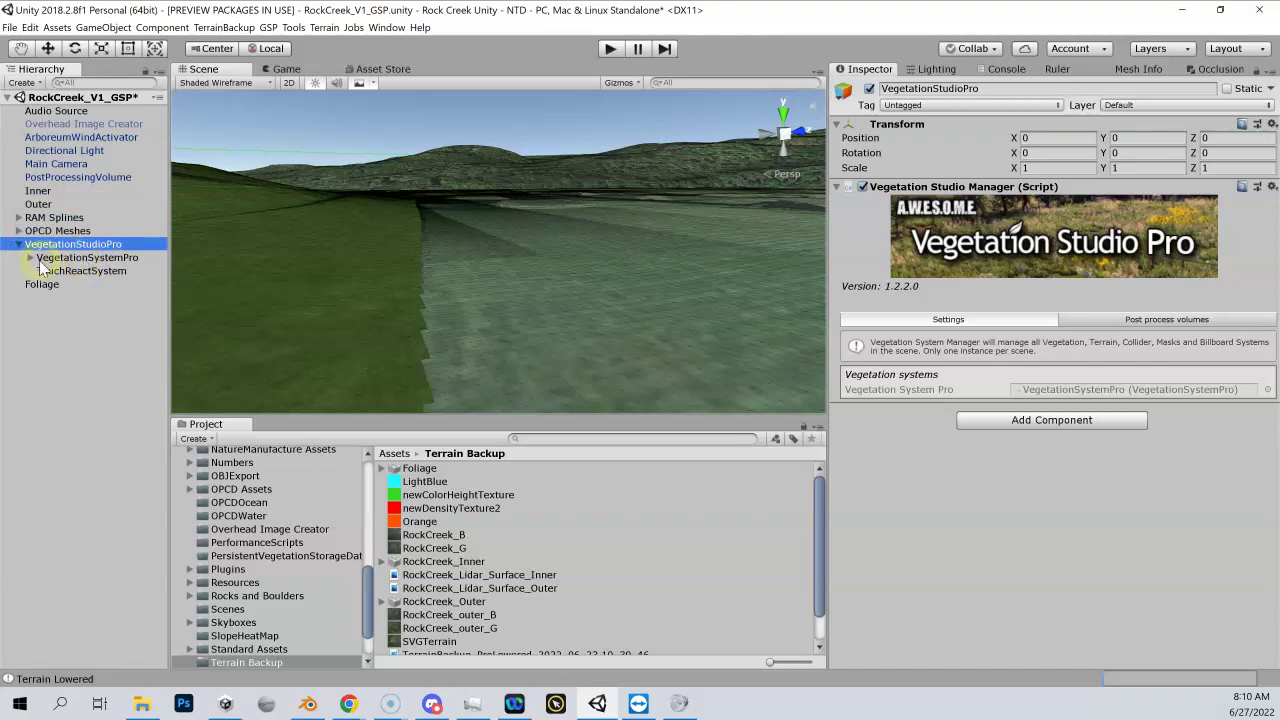
click(75, 258)
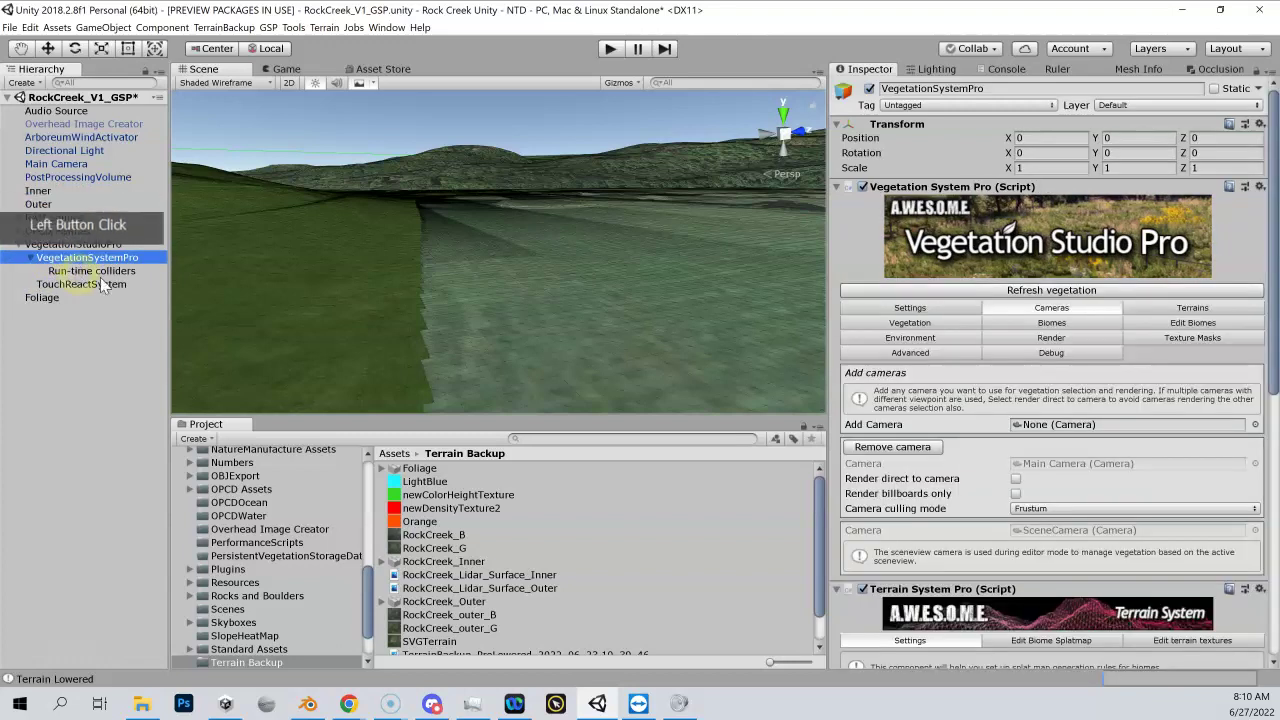
Remove the Main Camera from the vegetation system's camera list, leaving only the SceneCamera
click(508, 347)
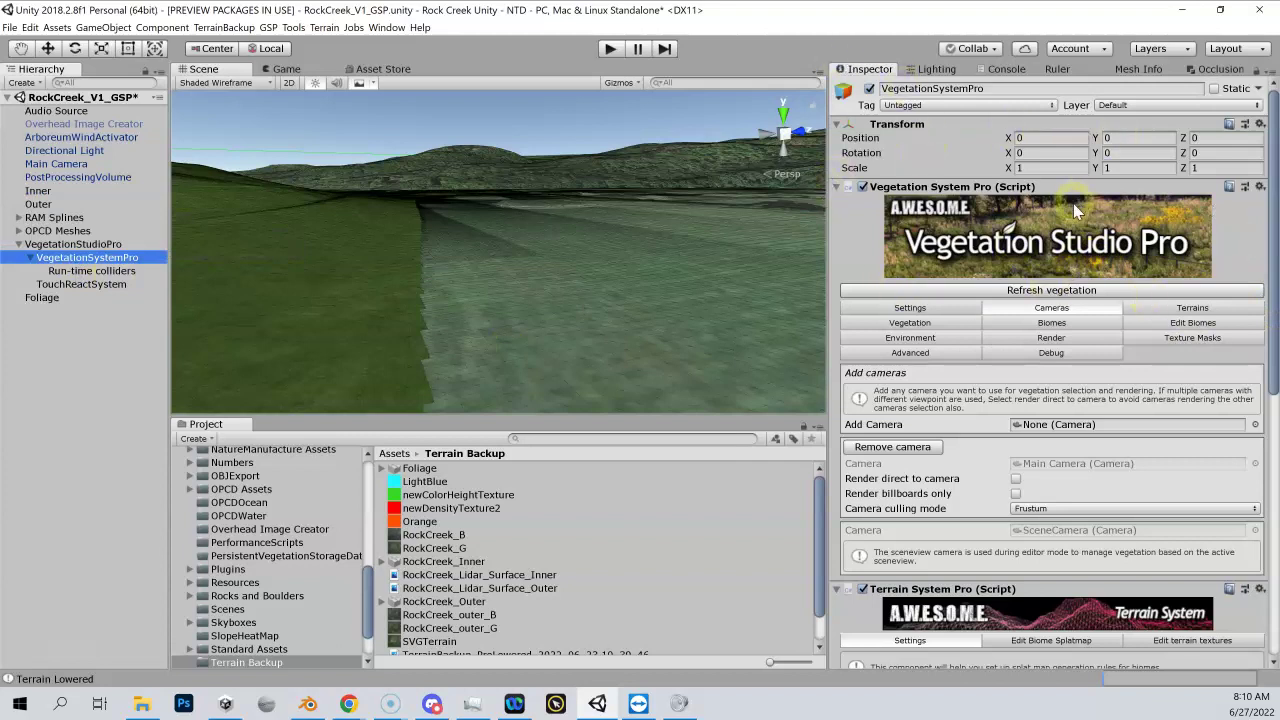
drag(1273, 185, 1265, 145)
click(975, 268)
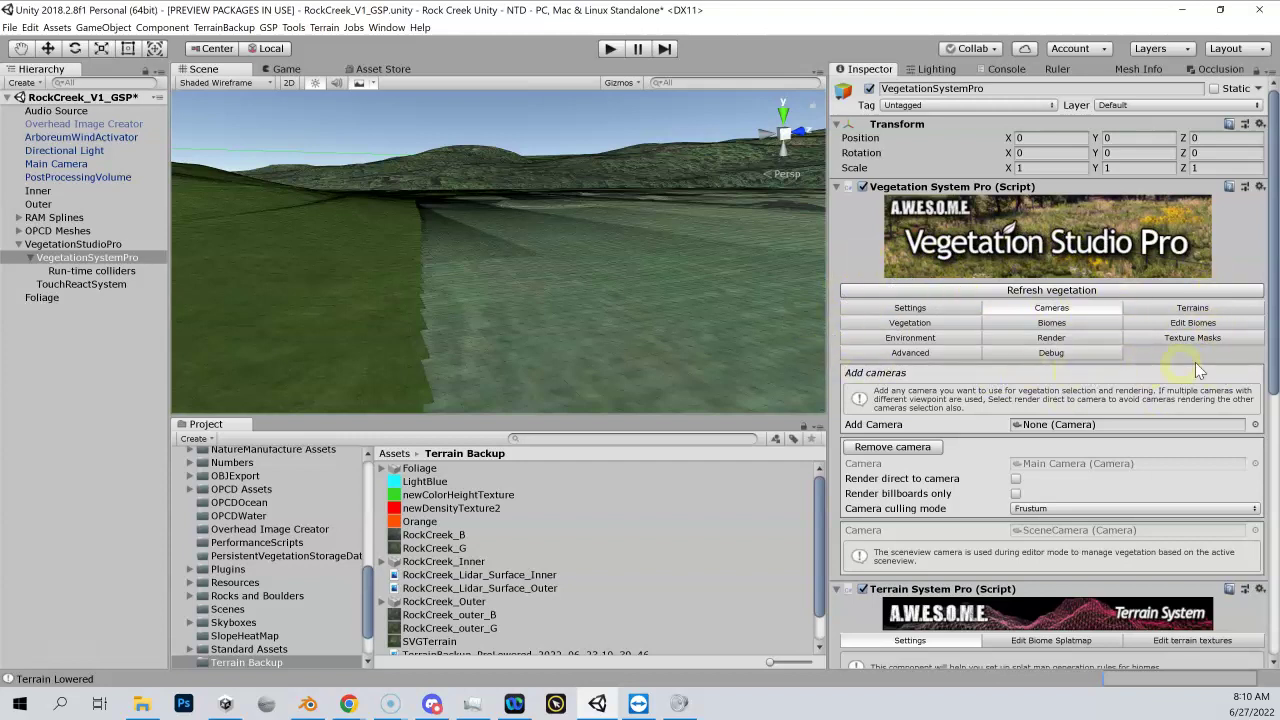
click(1045, 310)
click(908, 448)
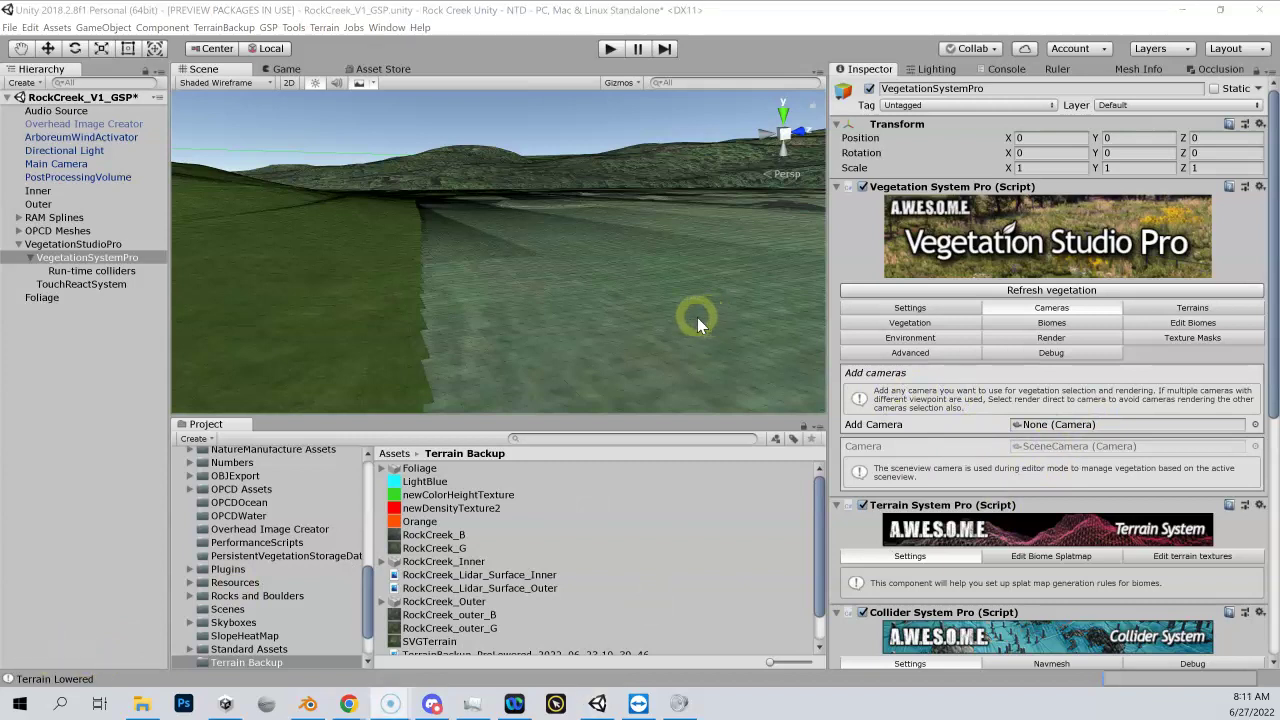
Clear the terrain list and re-add all Unity terrains: Foliage, Inner and Outer
click(1192, 308)
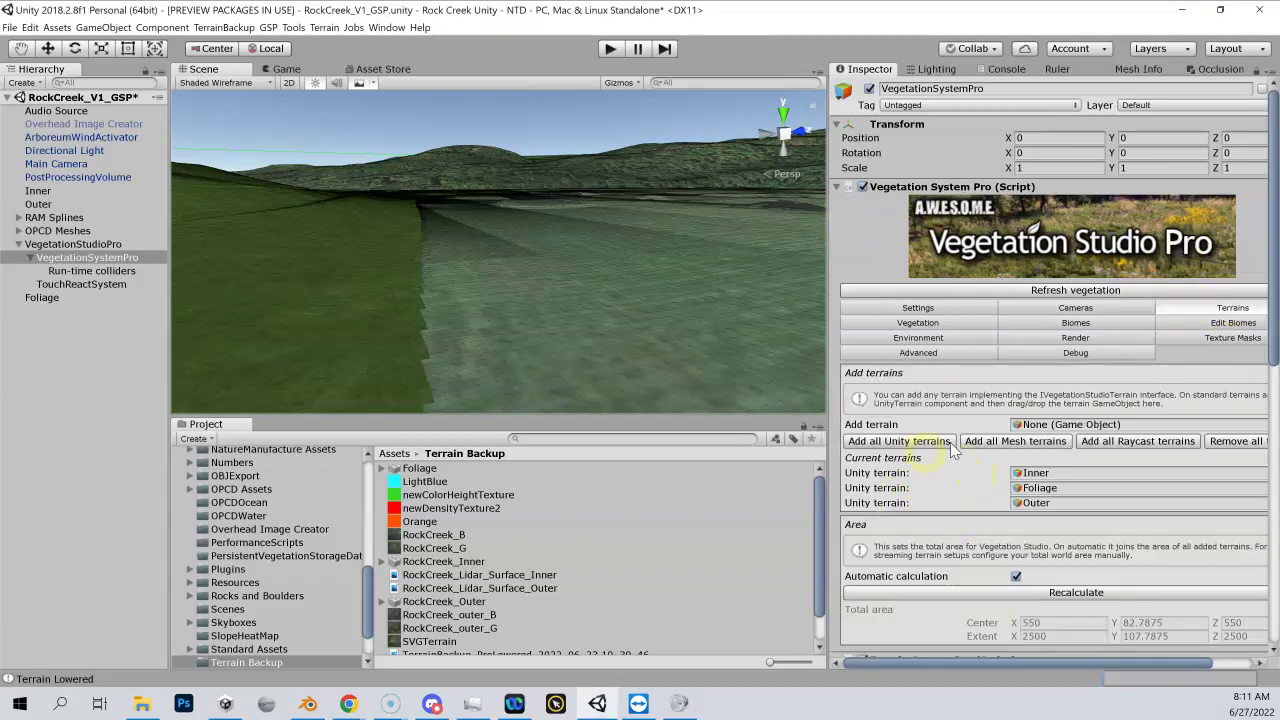
click(1226, 441)
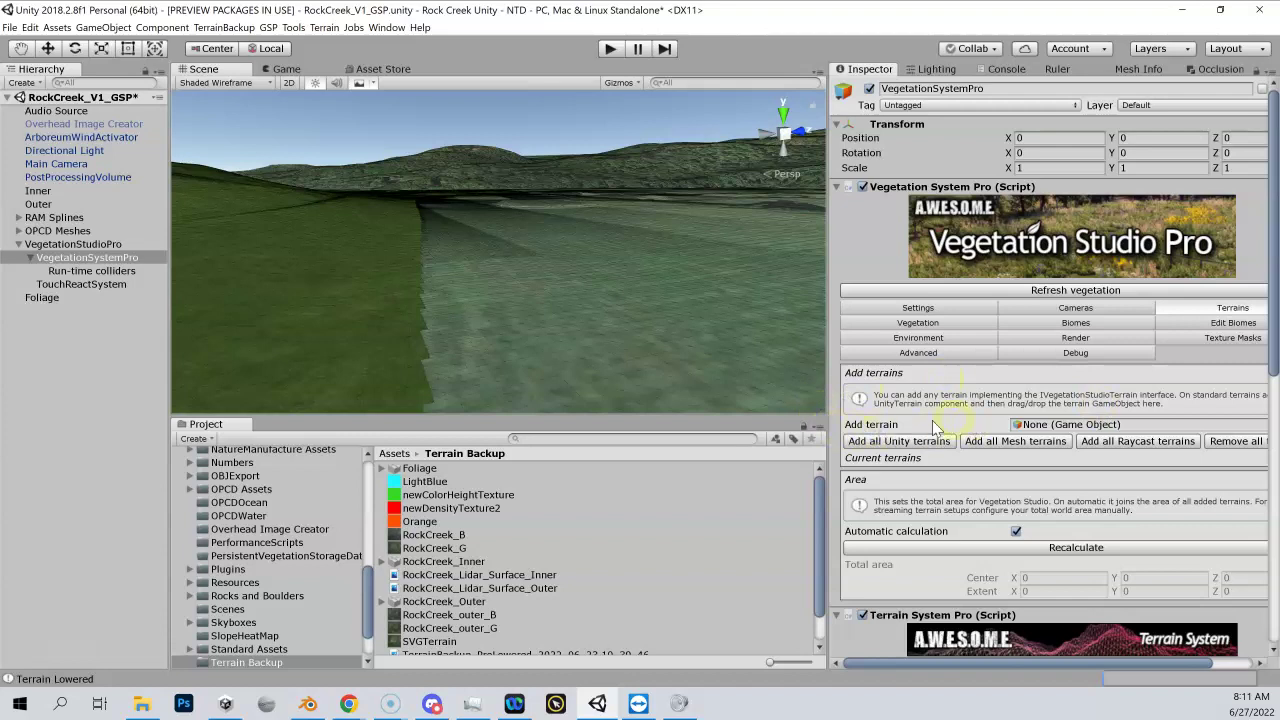
click(882, 447)
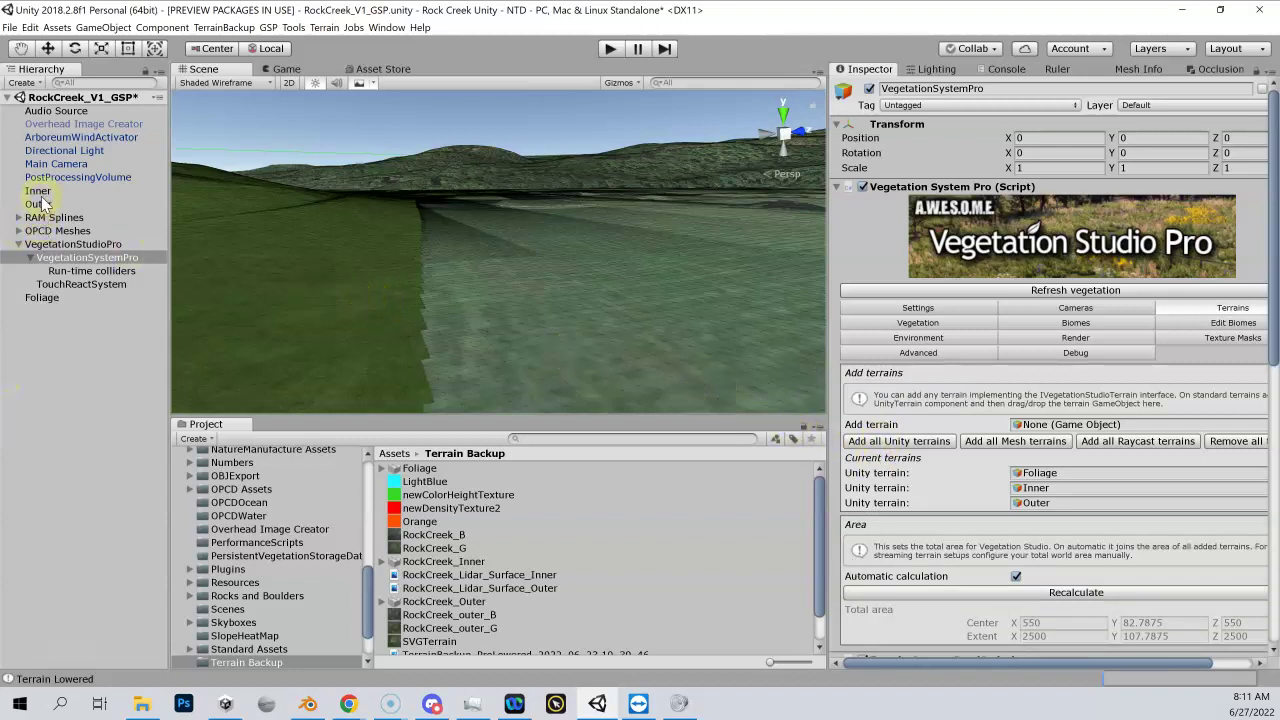
Set the Inner terrain entry to None so only Foliage and Outer remain
click(1057, 487)
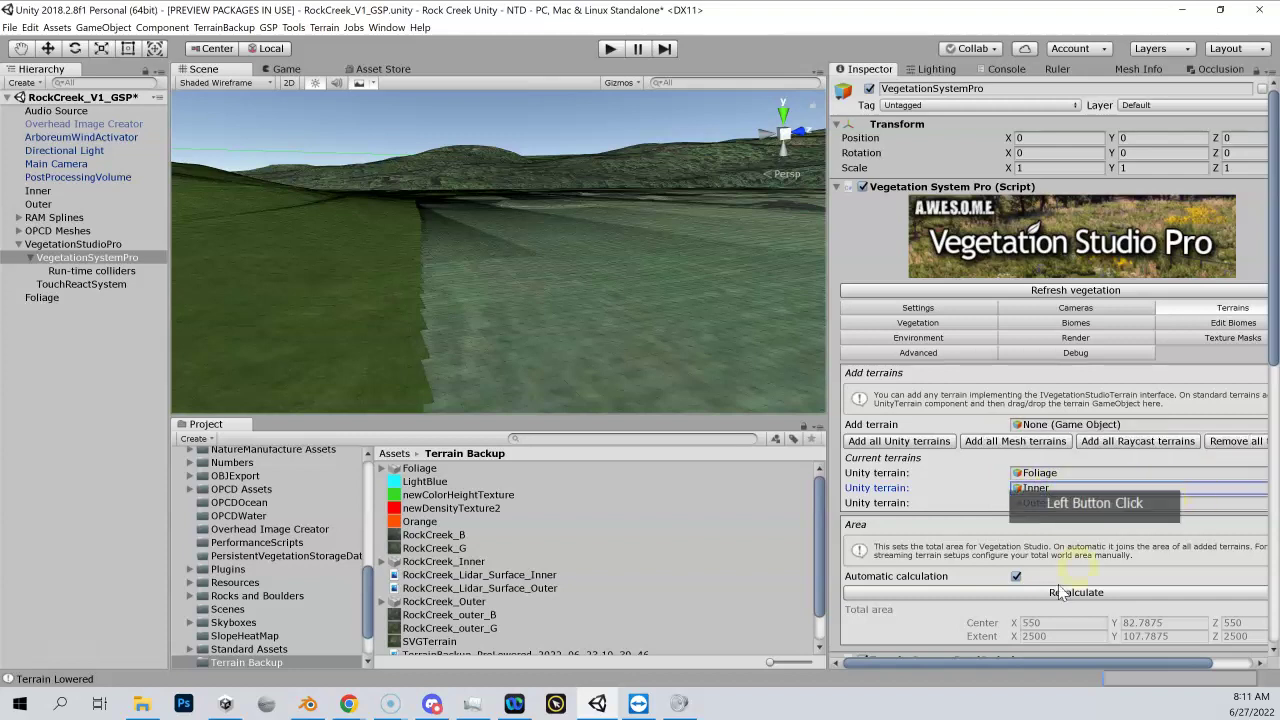
drag(1140, 662, 1258, 493)
click(1255, 488)
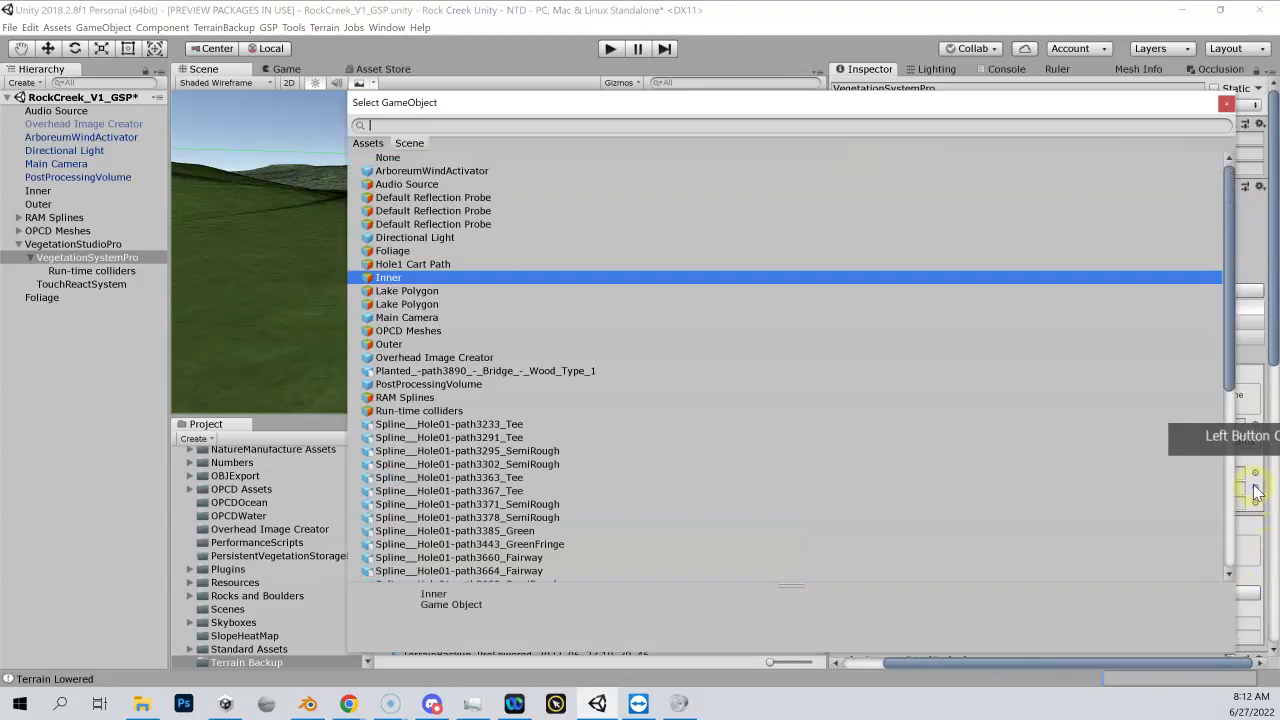
click(447, 157)
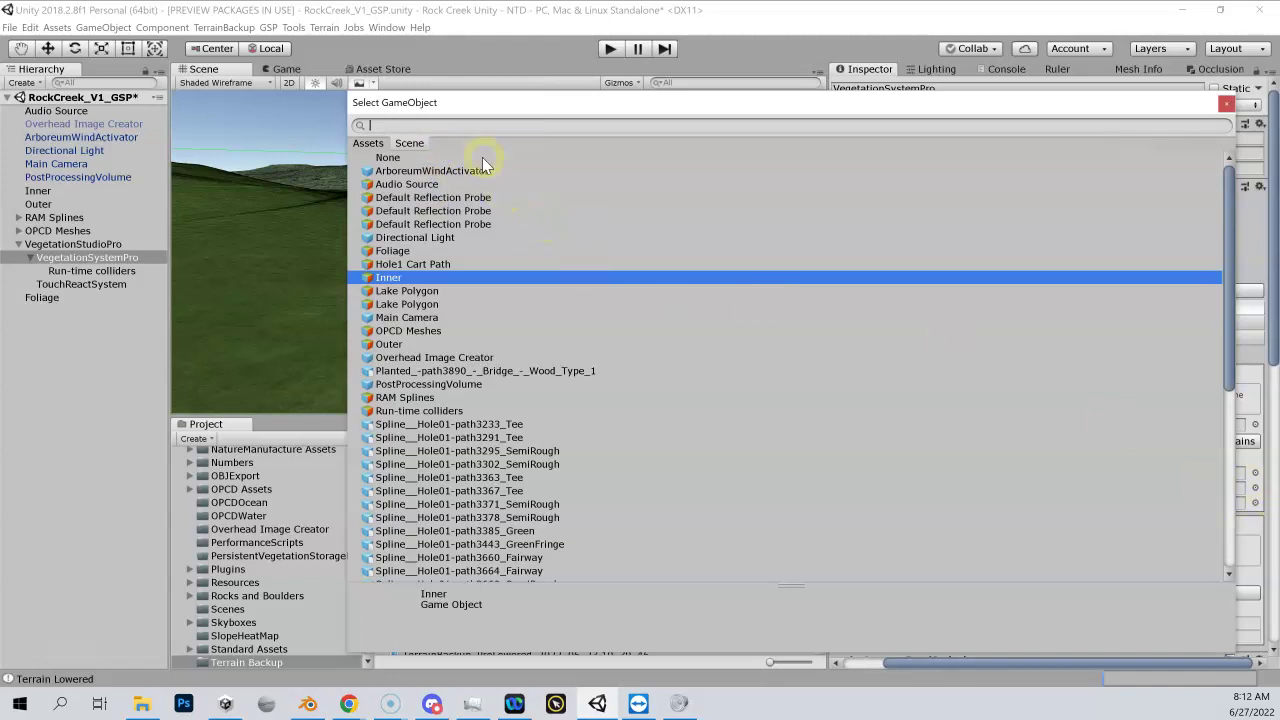
text(fff)
click(384, 160)
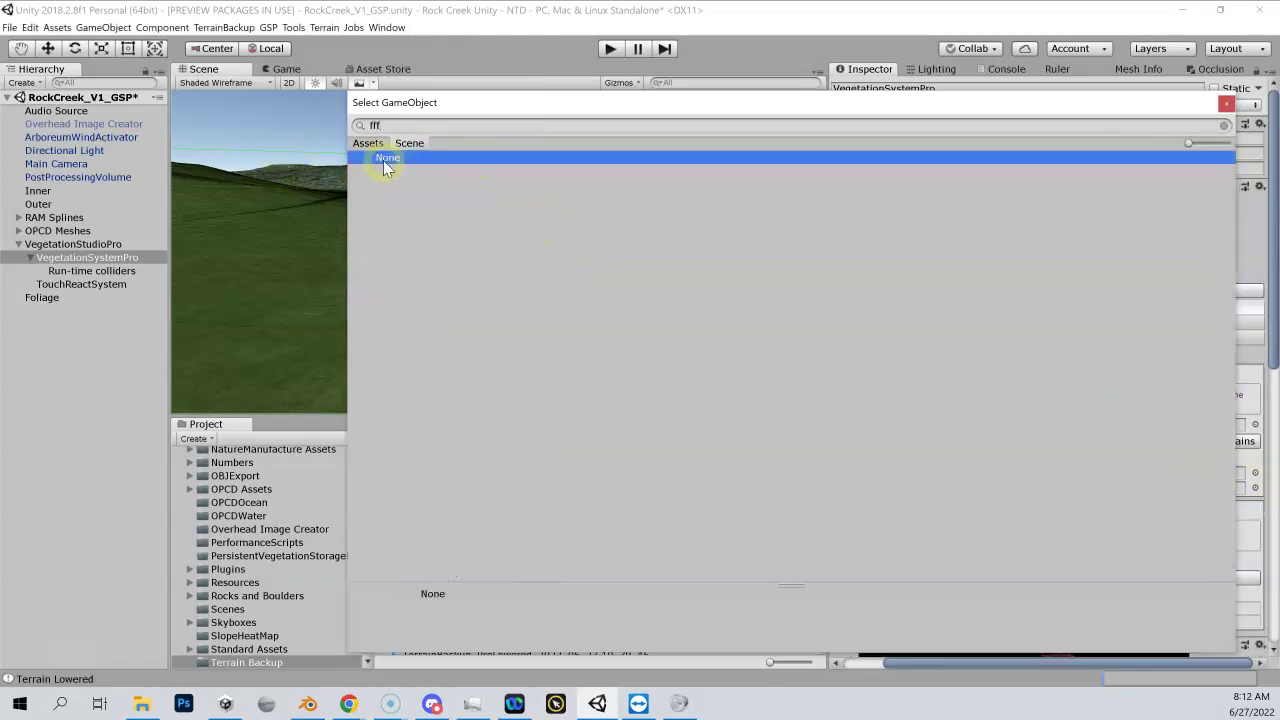
double_click(383, 160)
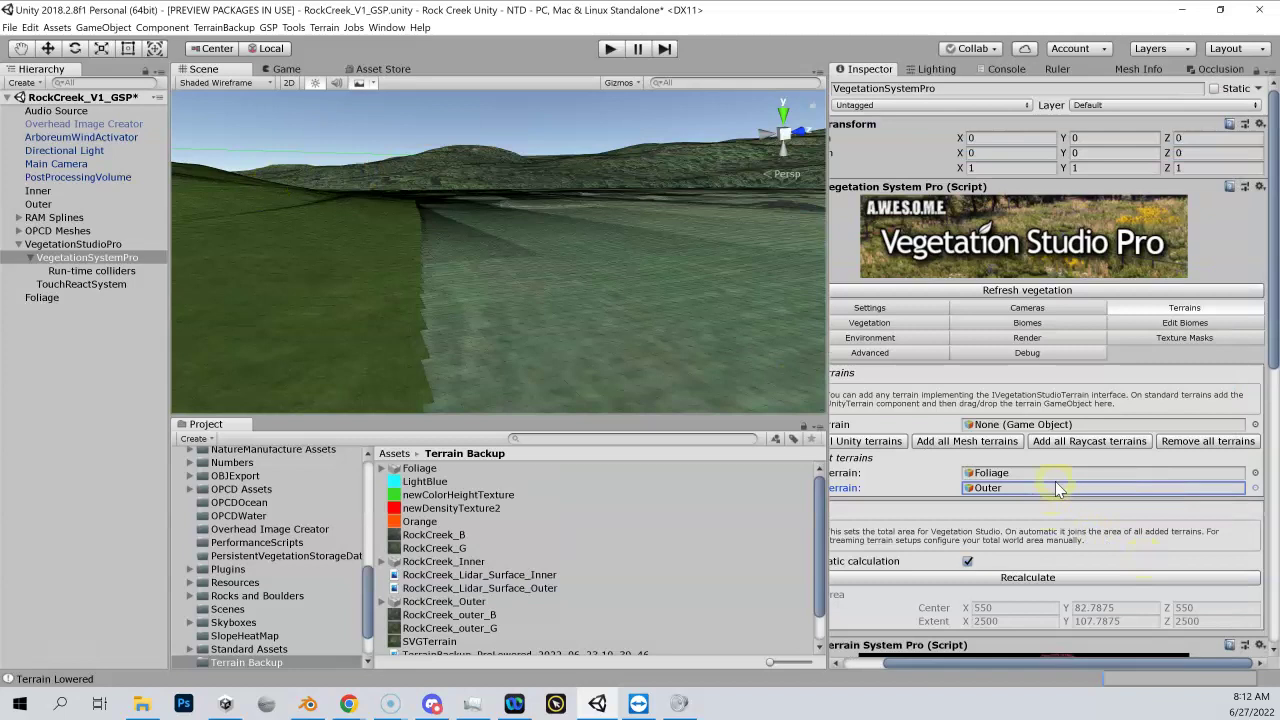
drag(1015, 668, 1085, 496)
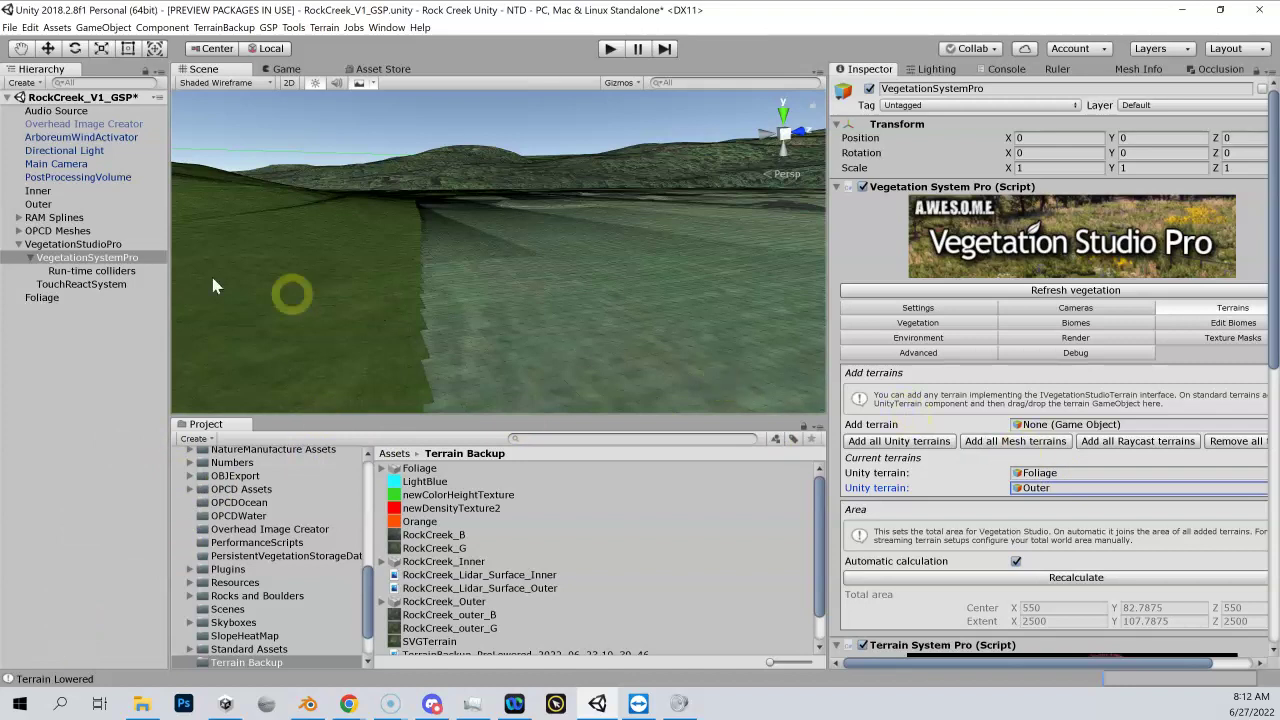
click(40, 191)
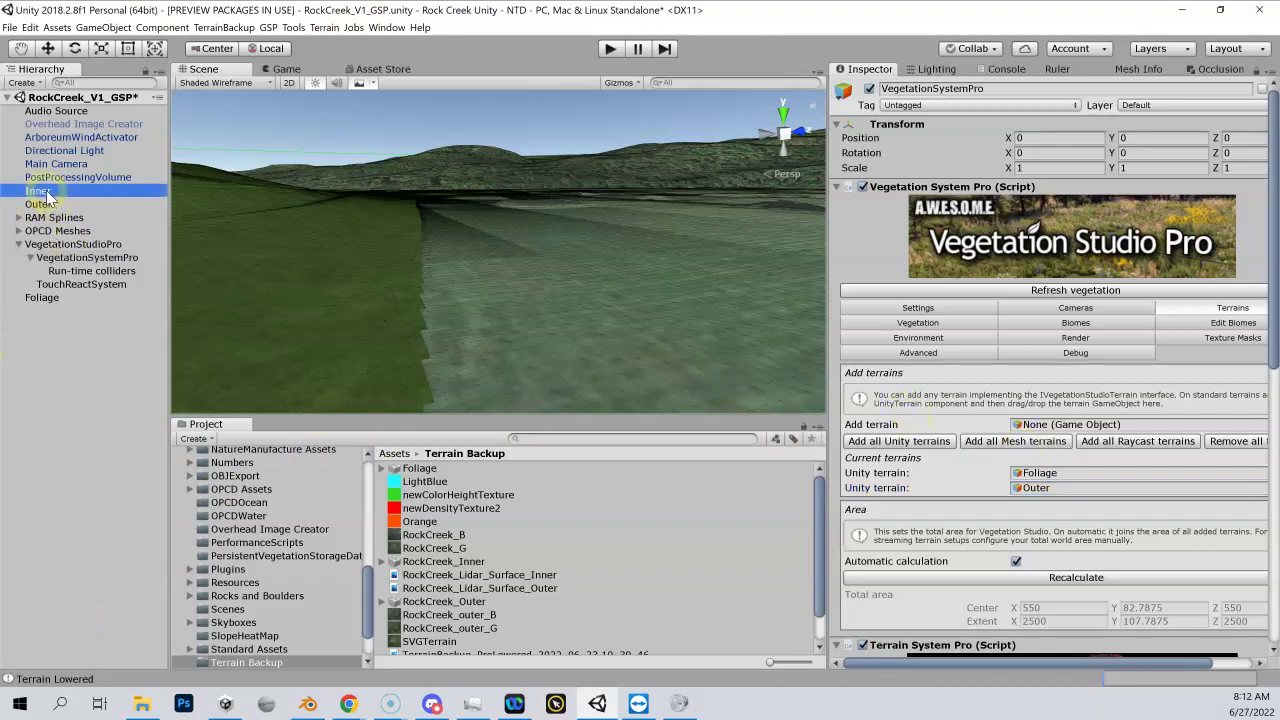
click(466, 237)
click(1044, 308)
scroll(1044, 310, down, 4)
scroll(1044, 315, down, 10)
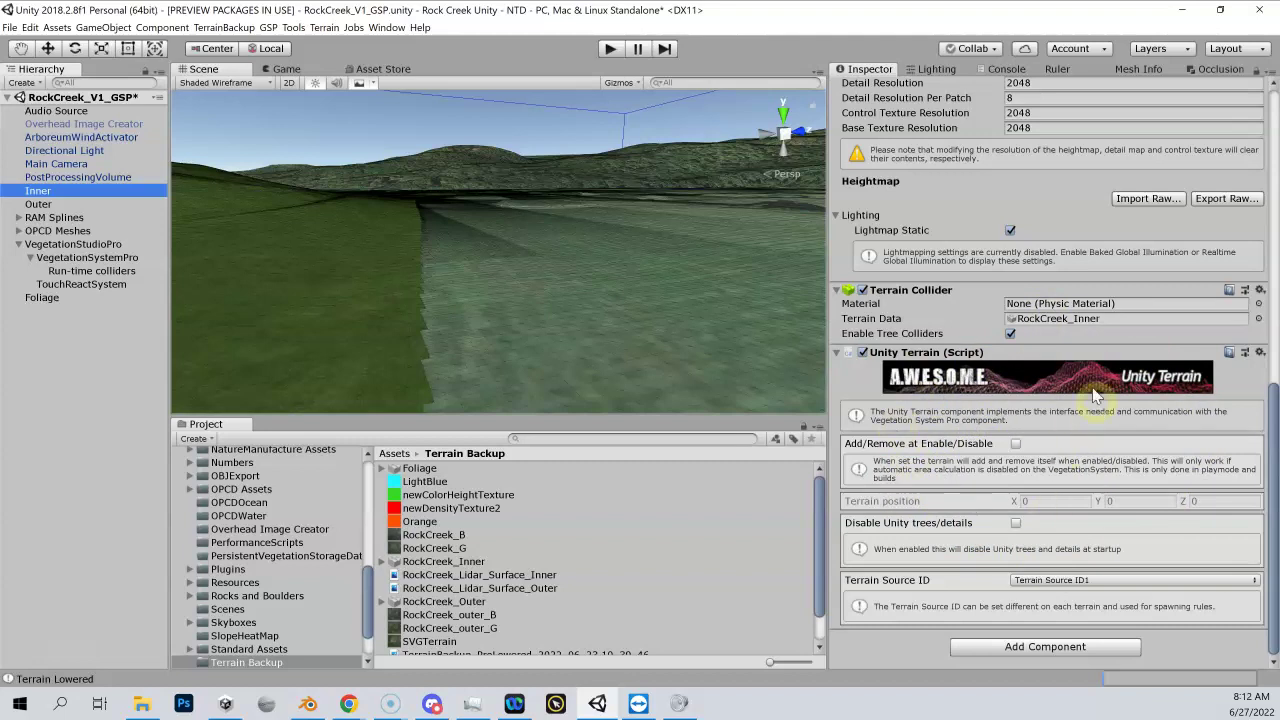
click(60, 204)
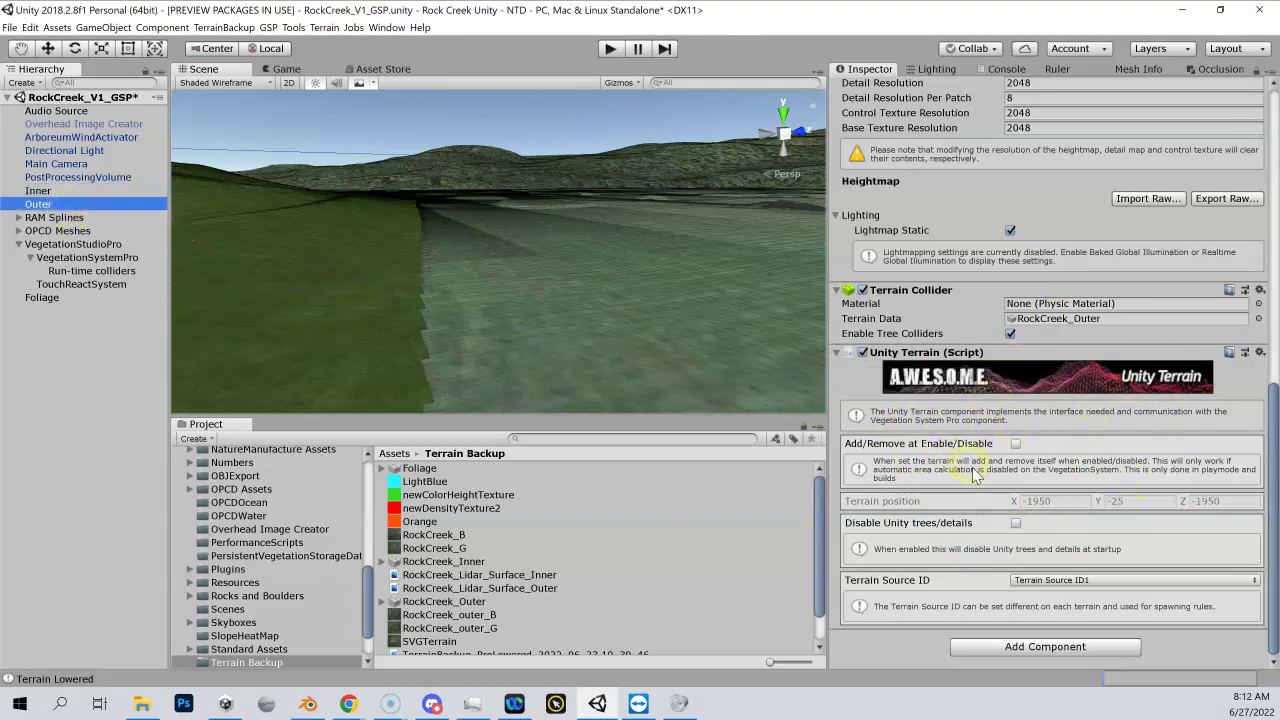
click(42, 297)
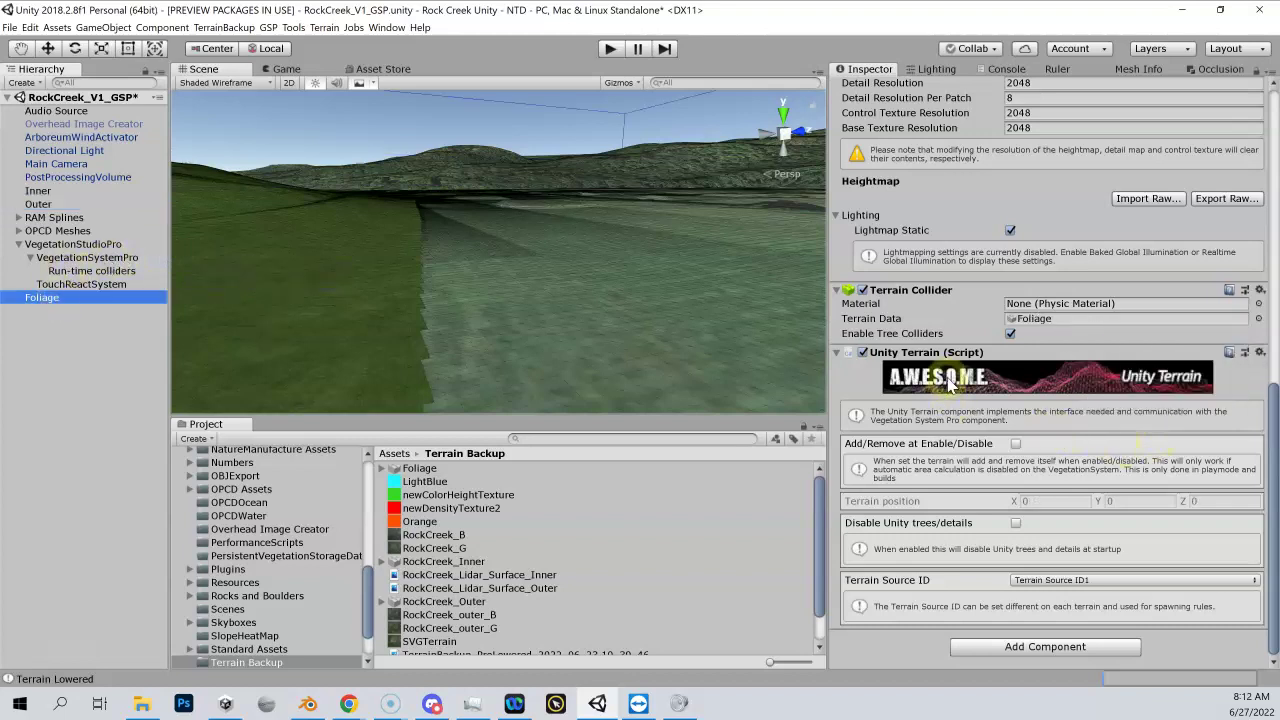
click(68, 257)
scroll(1229, 330, up, 10)
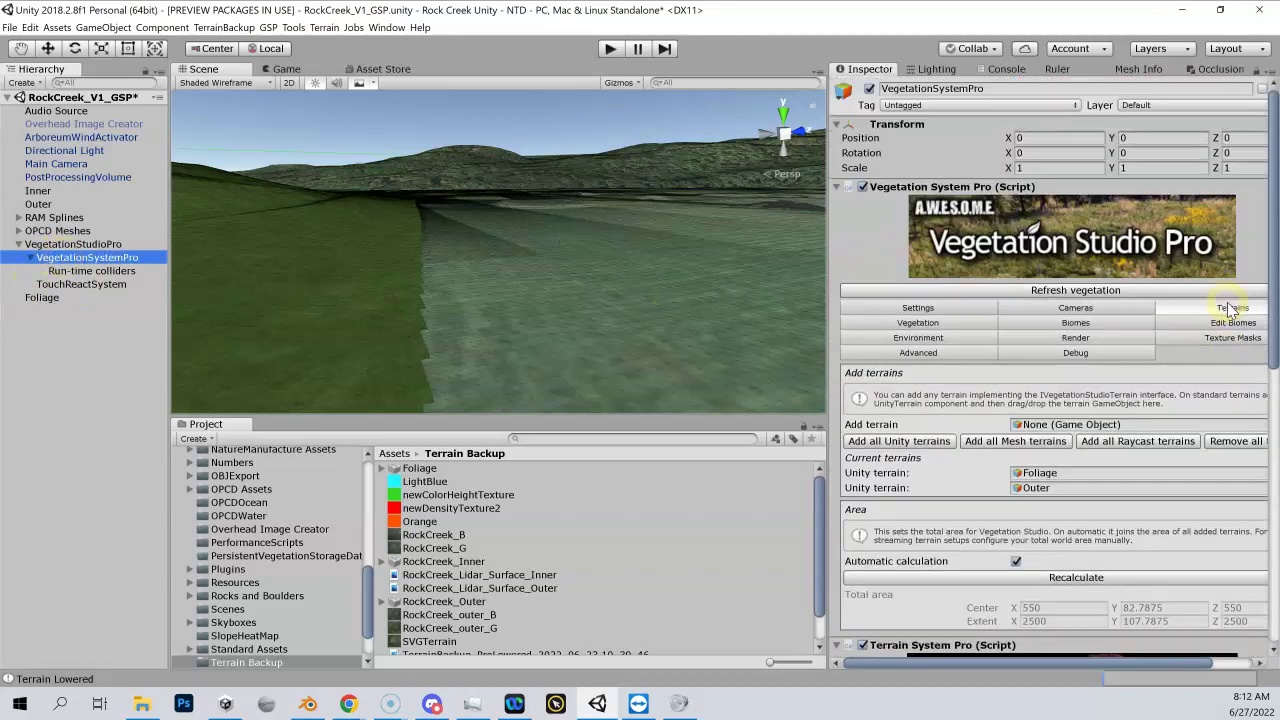
click(1235, 312)
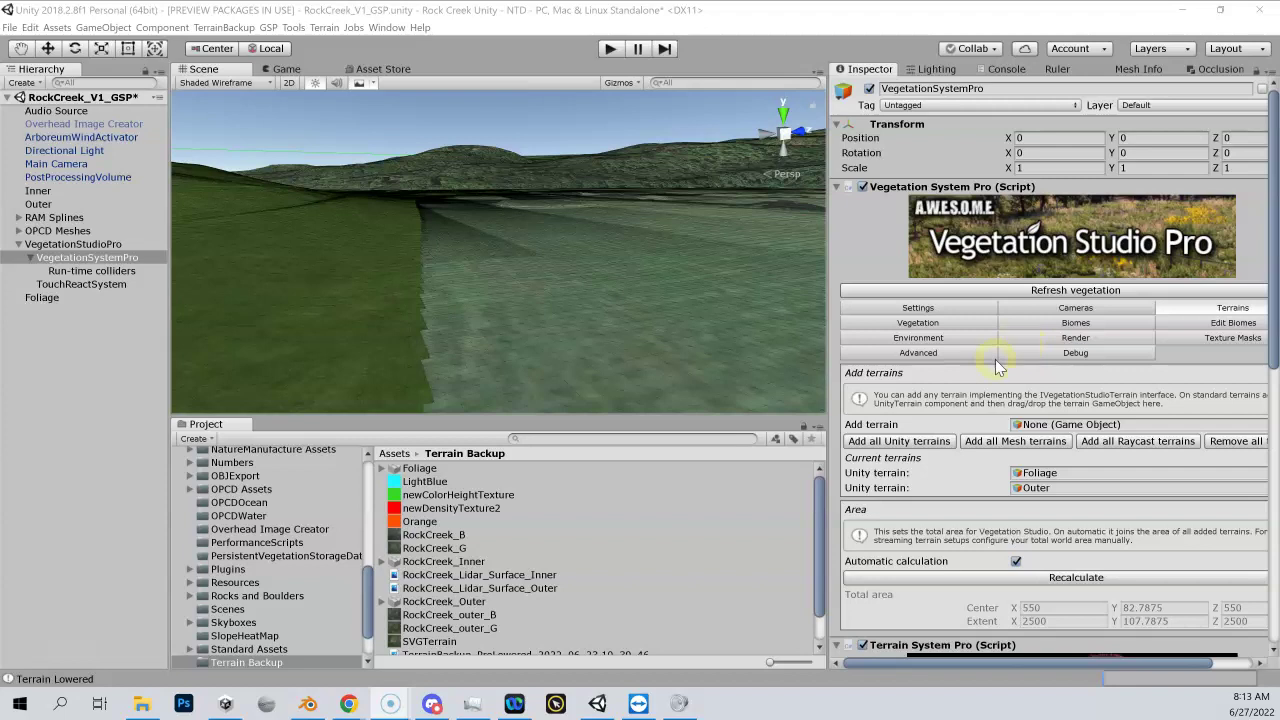
Set vegetation distances to Grass/Plant 261, additional mesh tree 138 and additional billboard 1235
click(928, 328)
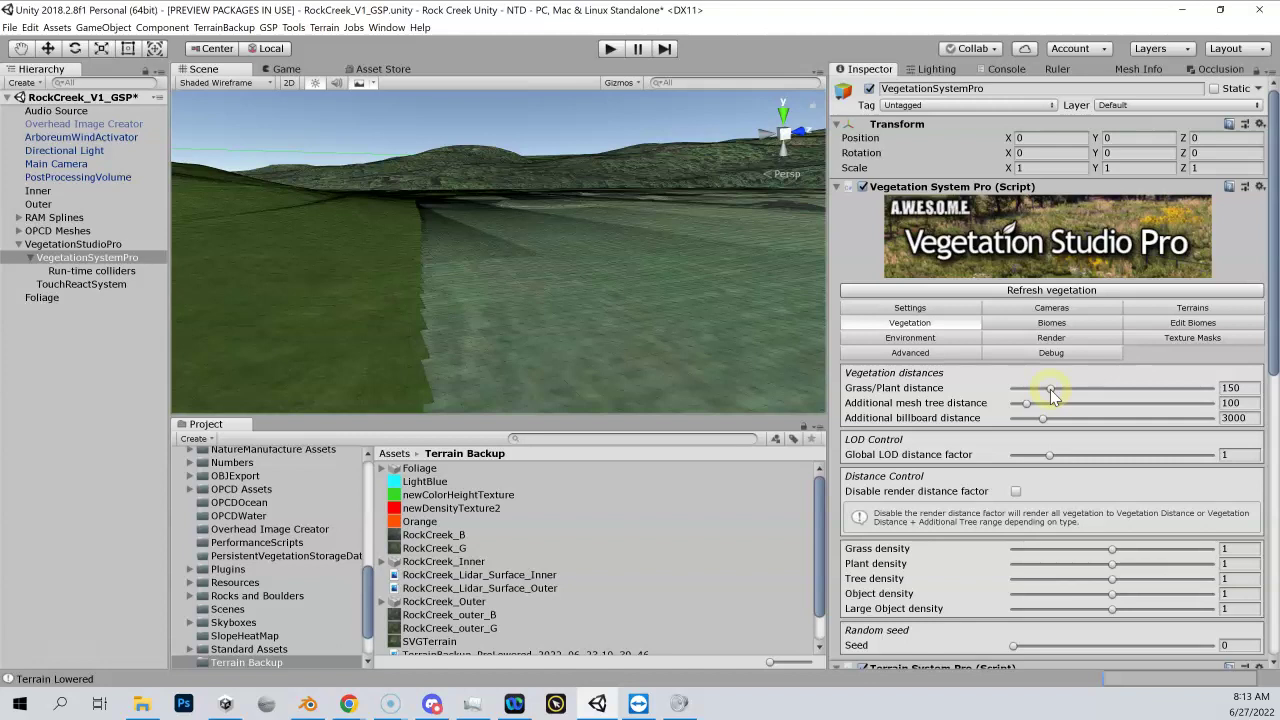
drag(1051, 388, 1077, 389)
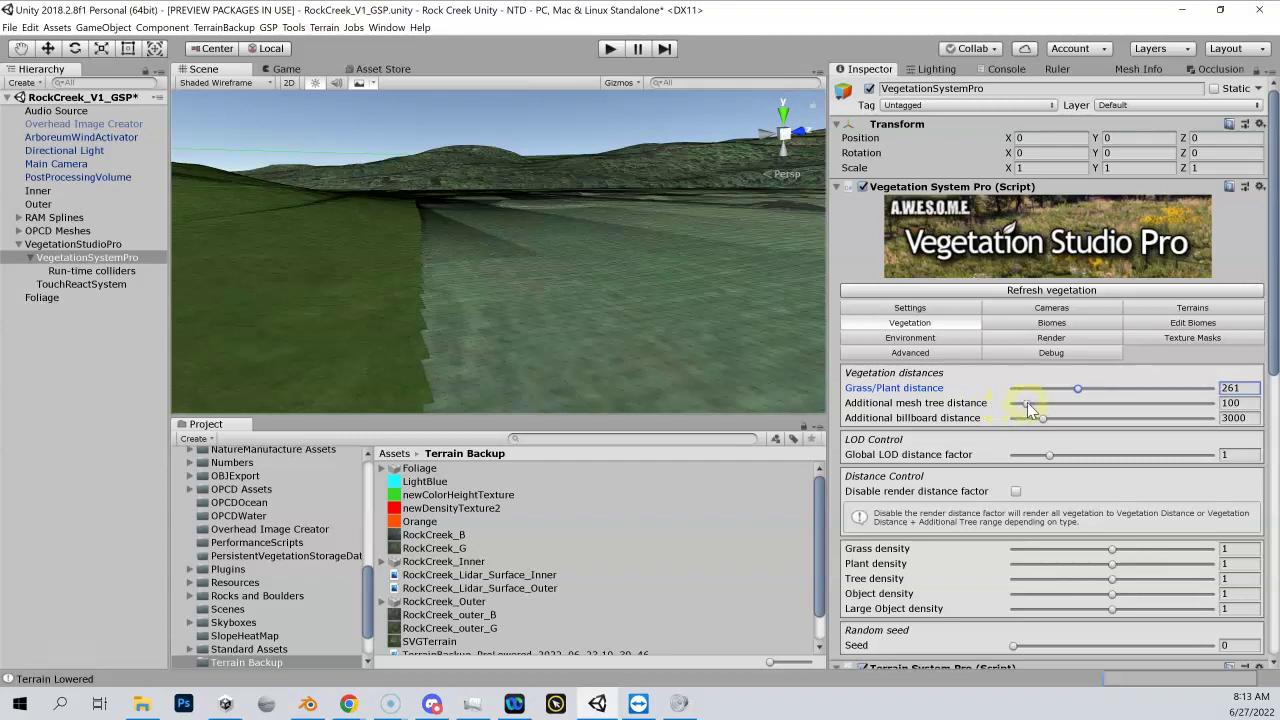
drag(1026, 404, 1032, 405)
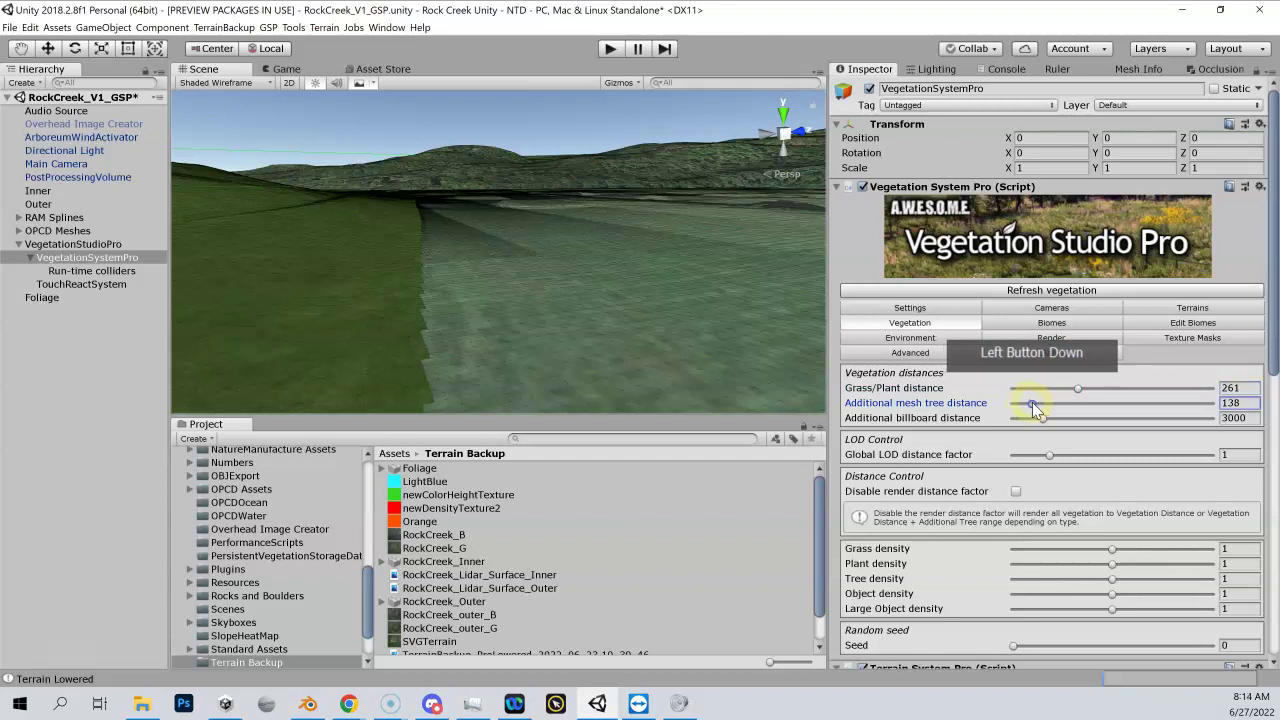
drag(1035, 410, 1036, 408)
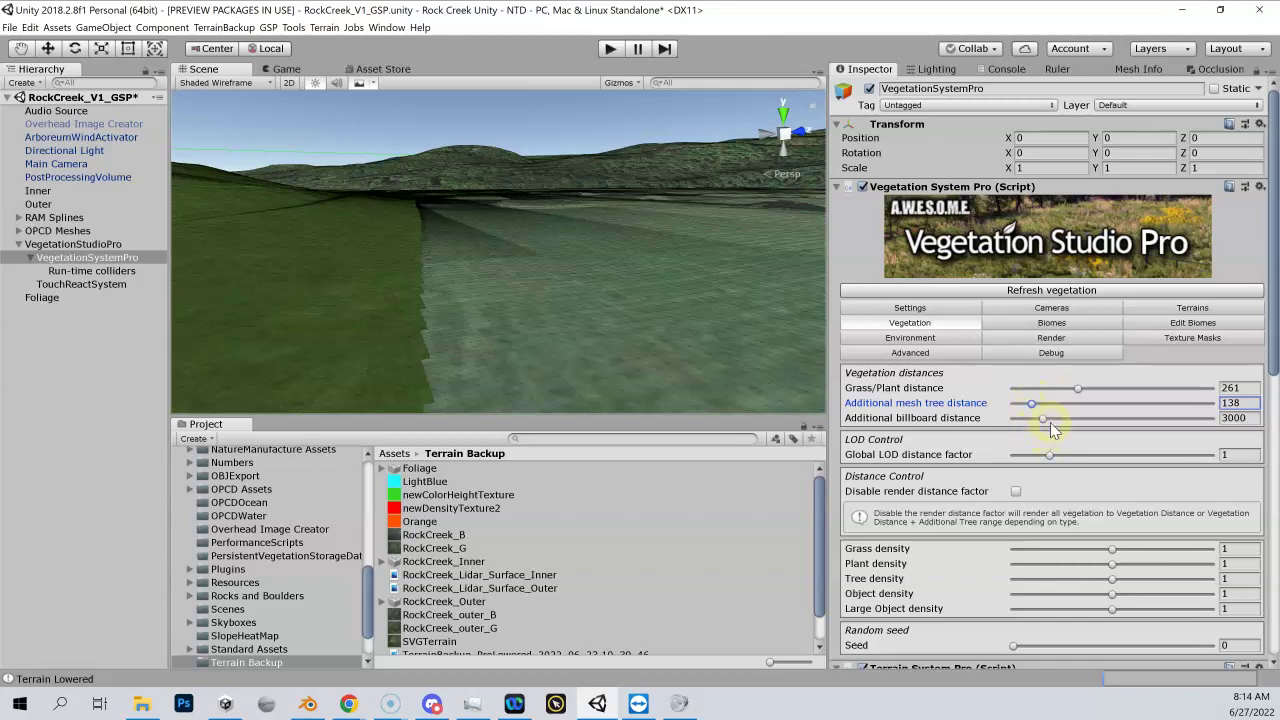
drag(1046, 420, 1183, 416)
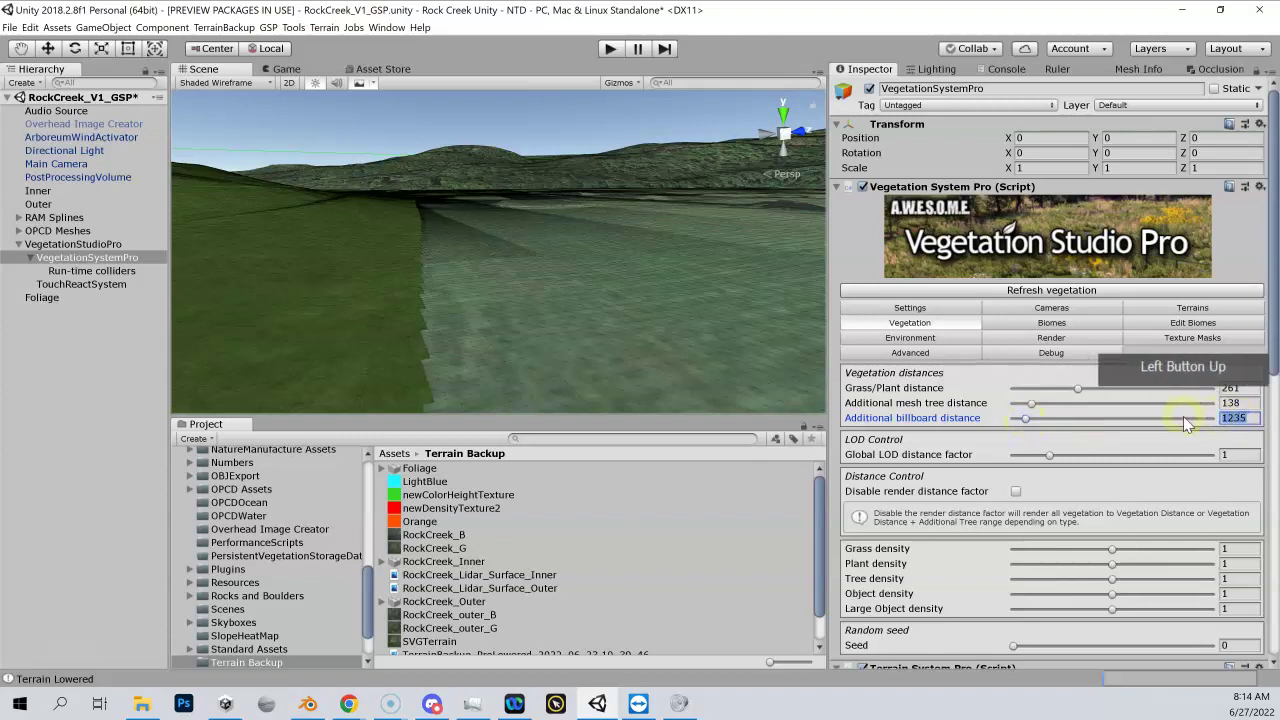
Enter 1500 as the additional billboard distance
text(1500)
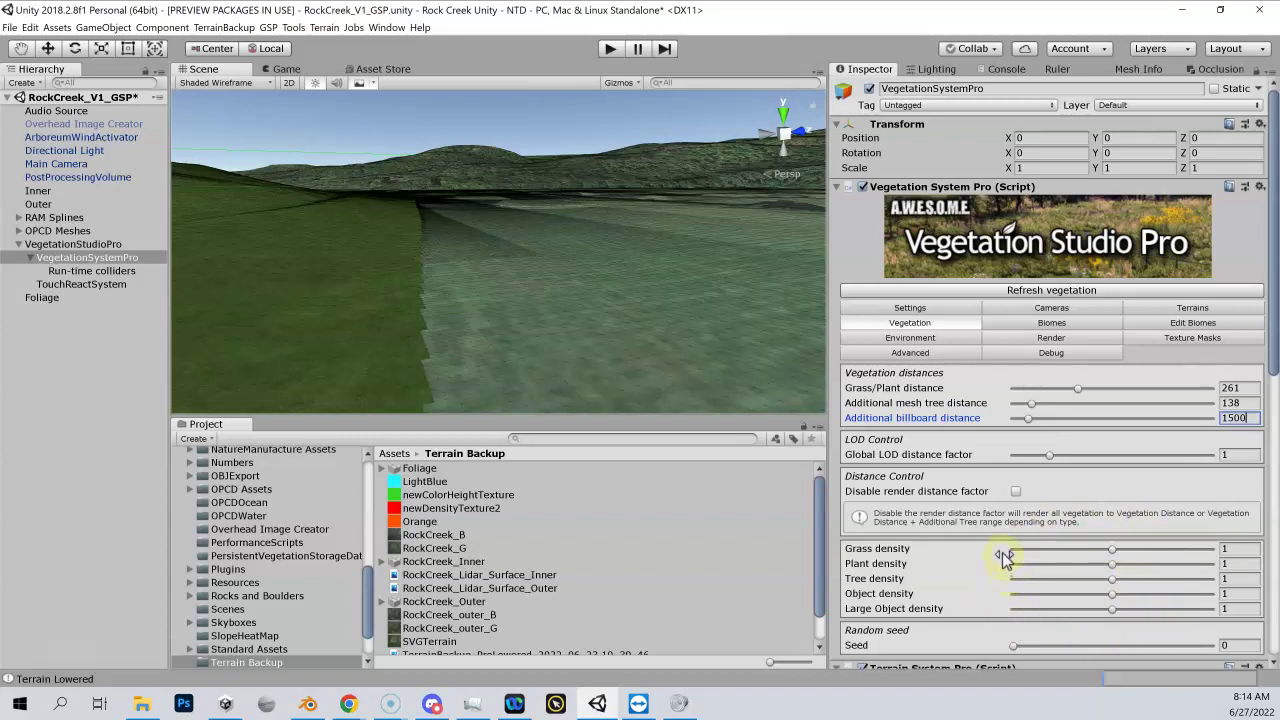
scroll(1002, 555, down, 3)
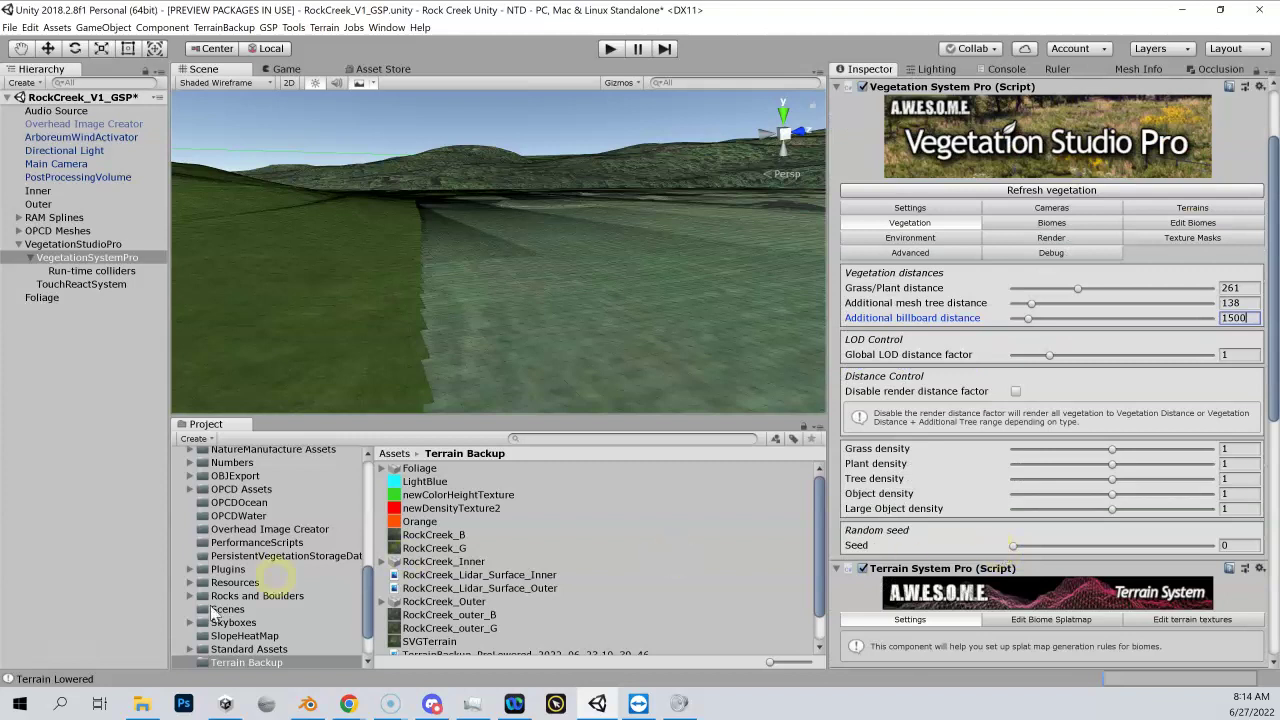